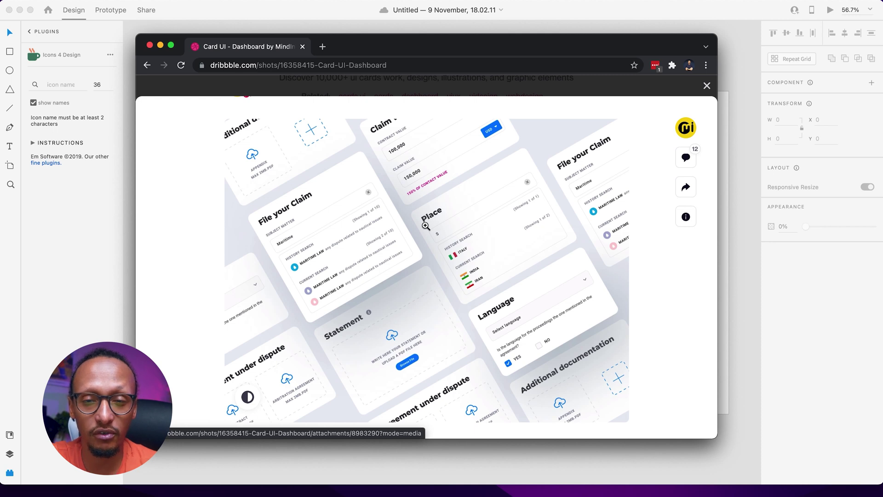
- Switch to the Adobe XD document, fill the Web 1920 artboard with light grey #EAEAEA and save that colour as a swatch
{"action": "left_click", "coordinate": [83, 253]}
{"action": "left_click", "coordinate": [182, 84]}
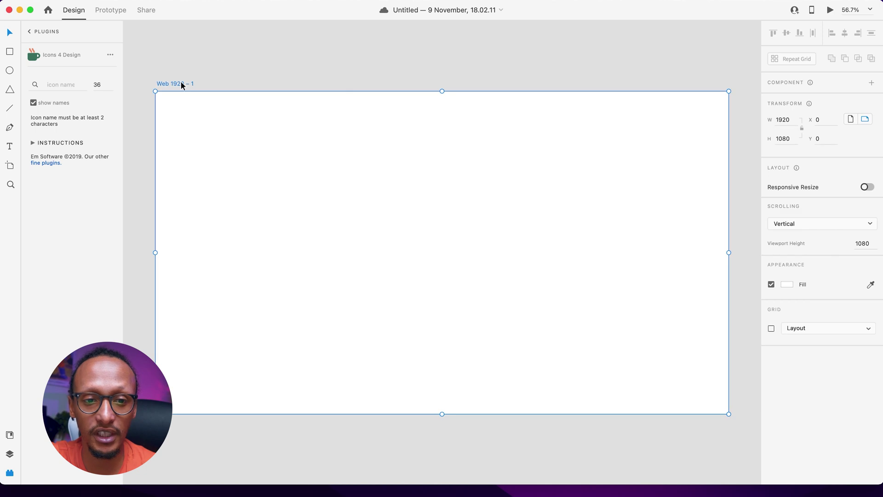
{"action": "left_click", "coordinate": [787, 284]}
{"action": "left_click_drag", "start_coordinate": [666, 236], "coordinate": [651, 240]}
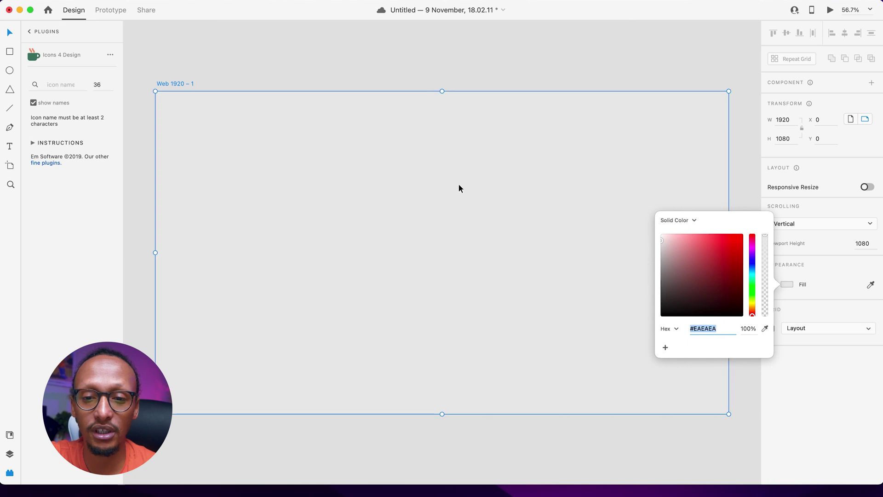
{"action": "left_click", "coordinate": [665, 348]}
{"action": "left_click", "coordinate": [424, 205]}
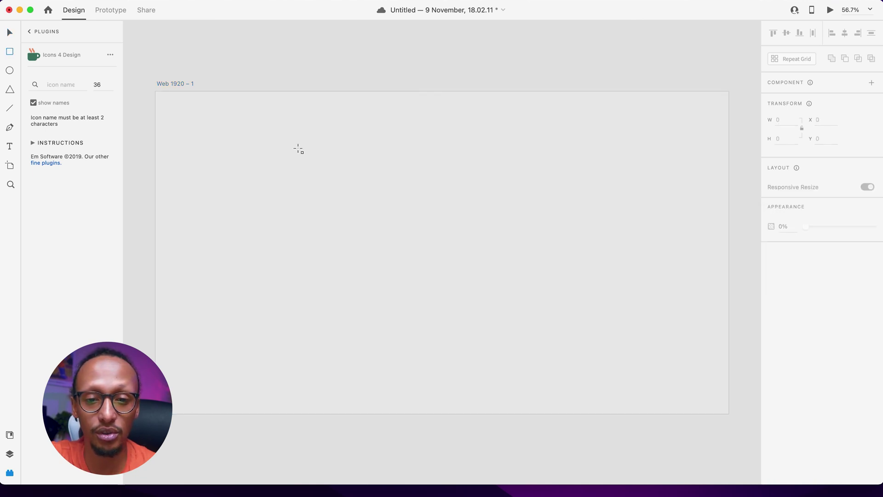
- Draw a white card about 515 by 441 with rounded corners of radius 19 on the artboard and remove its border
{"action": "left_click_drag", "start_coordinate": [291, 127], "coordinate": [440, 256]}
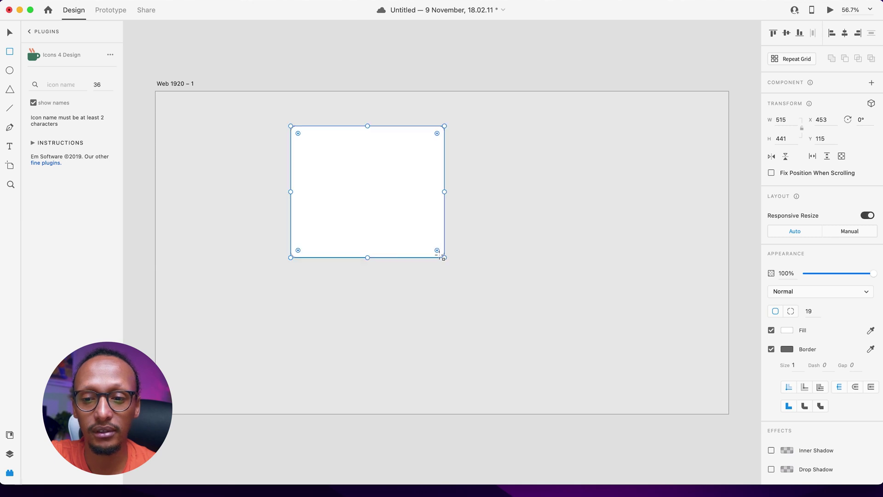
{"action": "left_click", "coordinate": [771, 352]}
- Place the card near the artboard's upper-left corner and put a copy stretched to about 702 high below it
{"action": "key", "text": "v"}
{"action": "left_click_drag", "start_coordinate": [351, 204], "coordinate": [255, 330]}
{"action": "left_click_drag", "start_coordinate": [245, 380], "coordinate": [243, 457]}
- Duplicate the two-card column beside the first at X 593 and shift the copy up past the artboard's upper edge
{"action": "left_click", "coordinate": [244, 181], "text": "shift"}
{"action": "left_click_drag", "start_coordinate": [244, 182], "coordinate": [408, 186]}
{"action": "left_click_drag", "start_coordinate": [395, 303], "coordinate": [397, 226]}
{"action": "left_click", "coordinate": [589, 213]}
- Copy the second column's short card below its tall card, leaving the tall card at Y 270
{"action": "left_click_drag", "start_coordinate": [401, 131], "coordinate": [393, 462]}
{"action": "left_click_drag", "start_coordinate": [398, 381], "coordinate": [398, 405]}
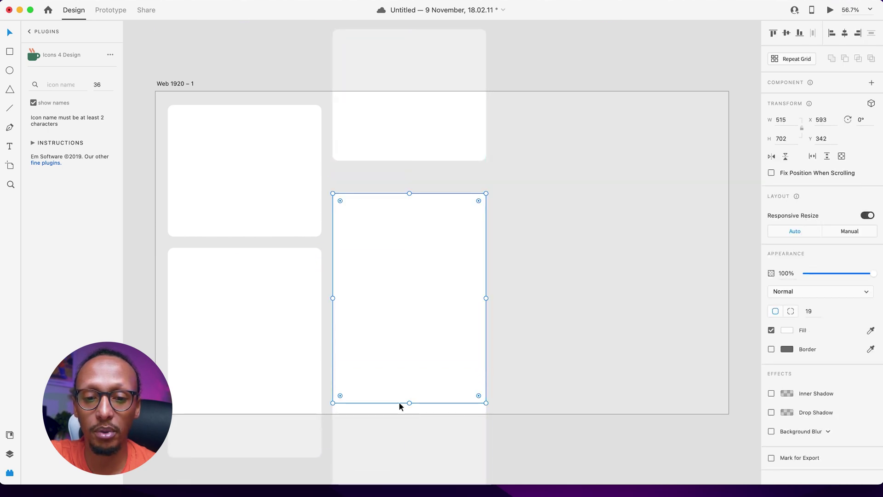
{"action": "key", "text": "super+z"}
{"action": "left_click", "coordinate": [399, 426]}
{"action": "left_click", "coordinate": [405, 304]}
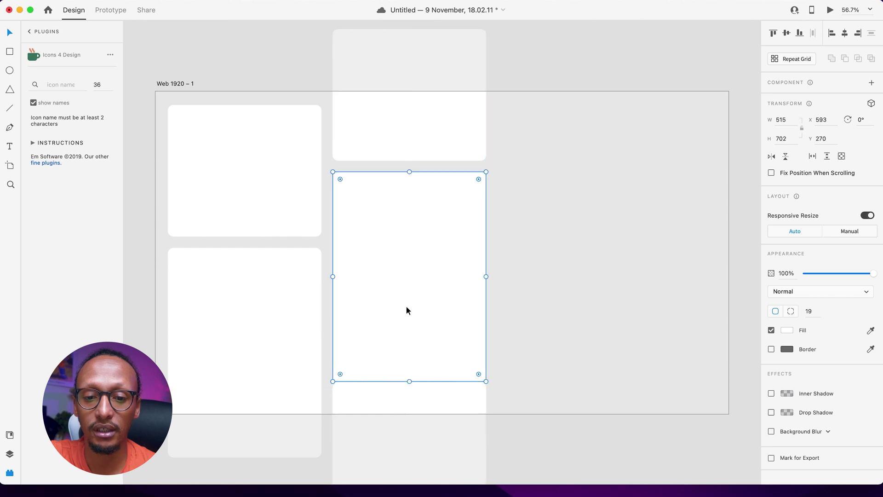
- Shorten the second column's tall card to about 595 high and fill it with pink
{"action": "left_click_drag", "start_coordinate": [411, 381], "coordinate": [410, 349]}
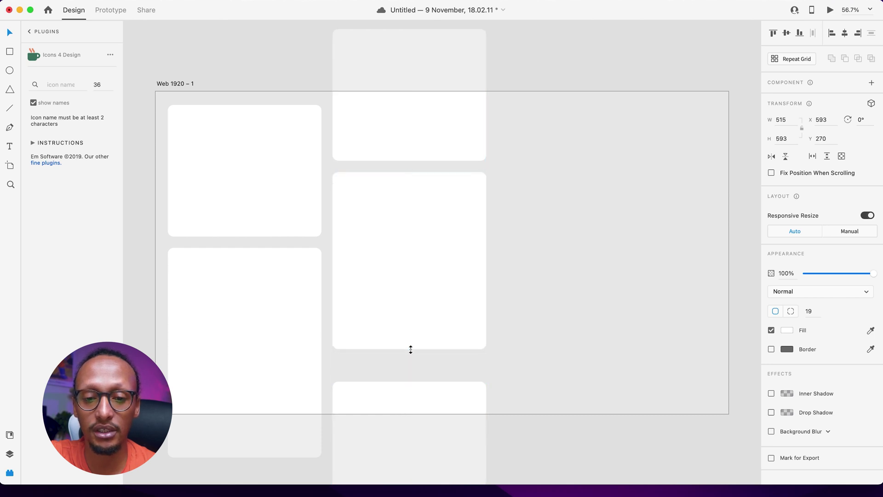
{"action": "left_click", "coordinate": [784, 330]}
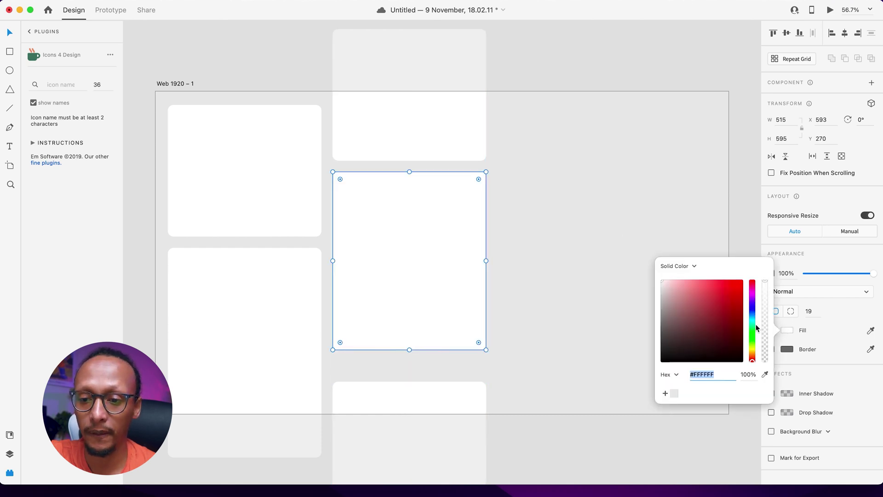
{"action": "left_click", "coordinate": [679, 289]}
{"action": "left_click", "coordinate": [541, 236]}
- Move the second column's lowest card up to Y 903, just beneath the pink card
{"action": "left_click", "coordinate": [410, 392]}
{"action": "left_click_drag", "start_coordinate": [409, 392], "coordinate": [409, 375]}
- Duplicate both first-column cards as a third column at X 1145, with its upper card lowered to Y 232
{"action": "left_click", "coordinate": [253, 284]}
{"action": "left_click", "coordinate": [258, 185], "text": "shift"}
{"action": "left_click_drag", "start_coordinate": [243, 195], "coordinate": [567, 280]}
- Extend the third column's upper card past the artboard's upper edge and shorten its lower card from the bottom
{"action": "left_click", "coordinate": [568, 145]}
{"action": "left_click", "coordinate": [564, 178]}
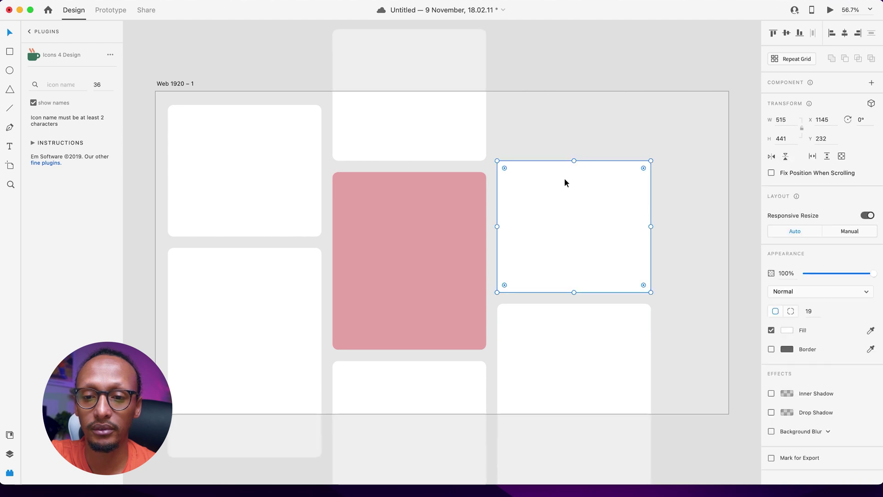
{"action": "left_click_drag", "start_coordinate": [574, 159], "coordinate": [574, 58]}
{"action": "left_click", "coordinate": [551, 357]}
{"action": "scroll", "coordinate": [551, 357], "scroll_direction": "down", "scroll_amount": 3}
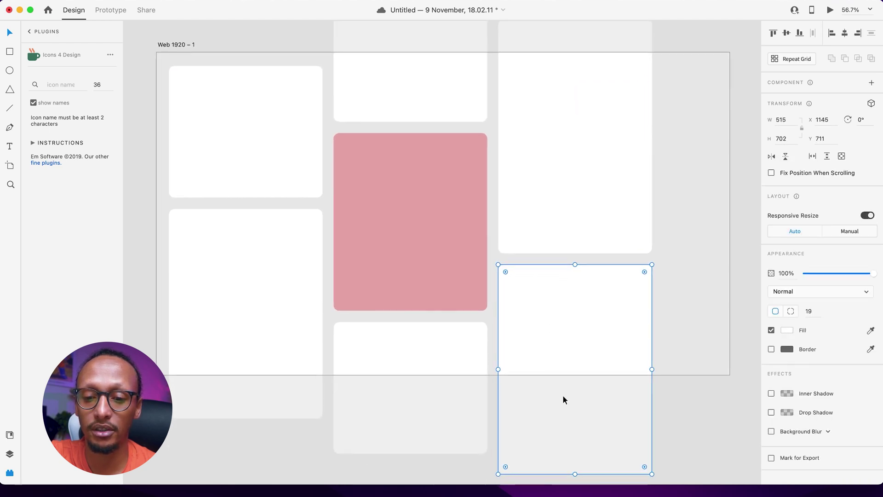
{"action": "left_click_drag", "start_coordinate": [575, 474], "coordinate": [574, 410]}
{"action": "left_click", "coordinate": [419, 346]}
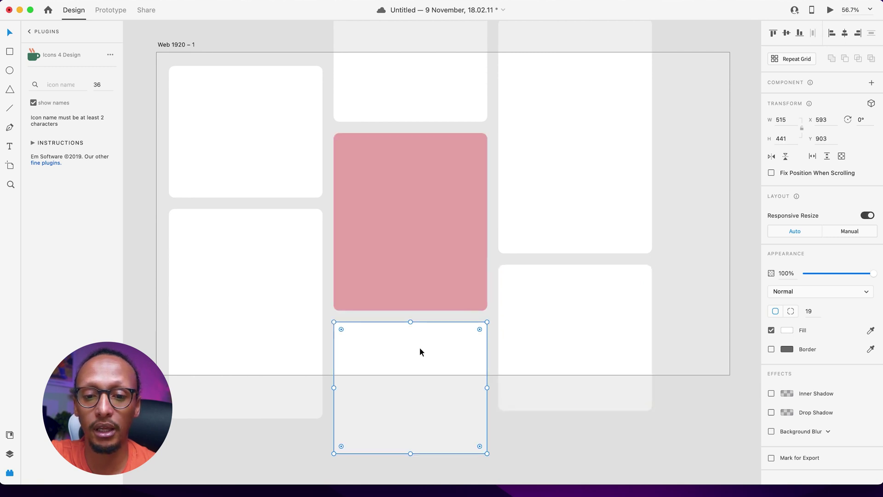
- Duplicate both first-column cards as a fourth column overlapping the artboard's right edge
{"action": "left_click", "coordinate": [199, 249]}
{"action": "left_click", "coordinate": [223, 156], "text": "shift"}
{"action": "right_click", "coordinate": [207, 245]}
{"action": "left_click", "coordinate": [610, 270]}
{"action": "left_click_drag", "start_coordinate": [244, 239], "coordinate": [698, 283]}
{"action": "left_click", "coordinate": [577, 458]}
- Rotate all the cards together by -11° and shift the tilted grid over the artboard
{"action": "left_click_drag", "start_coordinate": [718, 438], "coordinate": [227, 147]}
{"action": "scroll", "coordinate": [227, 145], "scroll_direction": "down", "scroll_amount": 5}
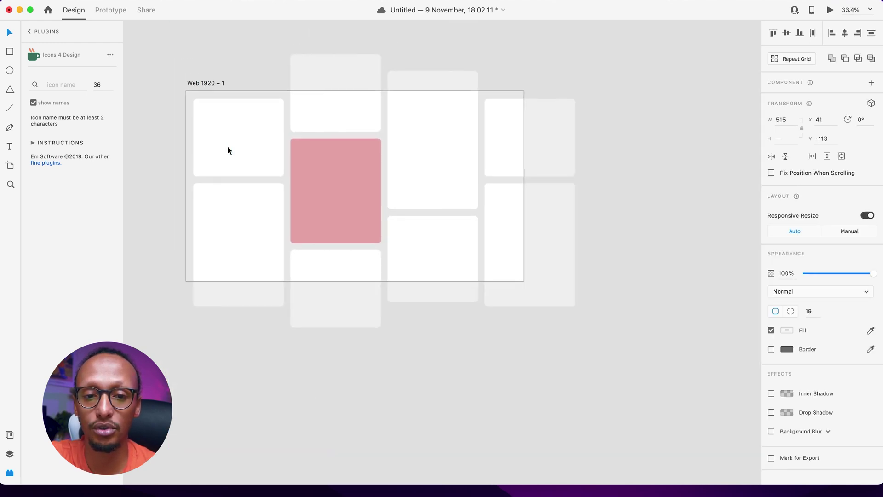
{"action": "left_click_drag", "start_coordinate": [576, 330], "coordinate": [594, 289]}
{"action": "key", "text": "super+z"}
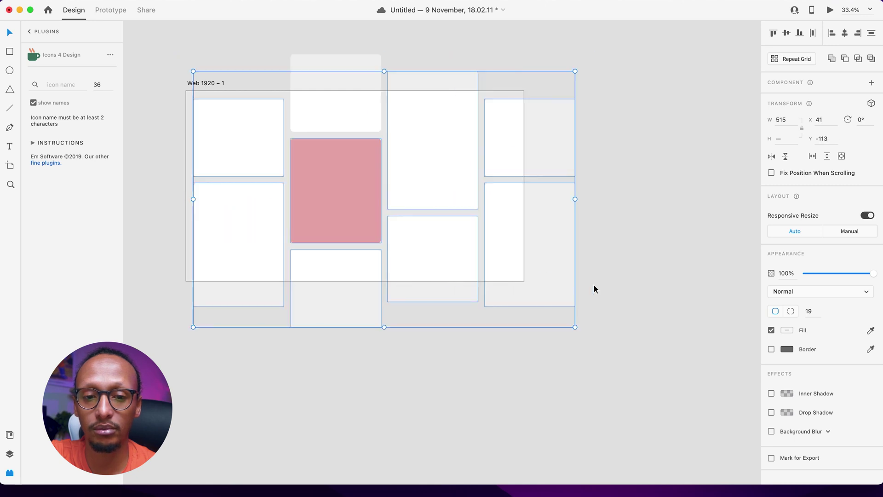
{"action": "left_click", "coordinate": [317, 111], "text": "shift"}
{"action": "left_click_drag", "start_coordinate": [577, 330], "coordinate": [603, 298]}
{"action": "left_click_drag", "start_coordinate": [483, 237], "coordinate": [453, 215]}
{"action": "left_click", "coordinate": [457, 340]}
- Copy tilted cards into the gaps at the artboard's lower-right and upper-left corners
{"action": "left_click_drag", "start_coordinate": [404, 161], "coordinate": [529, 307]}
{"action": "left_click", "coordinate": [663, 232]}
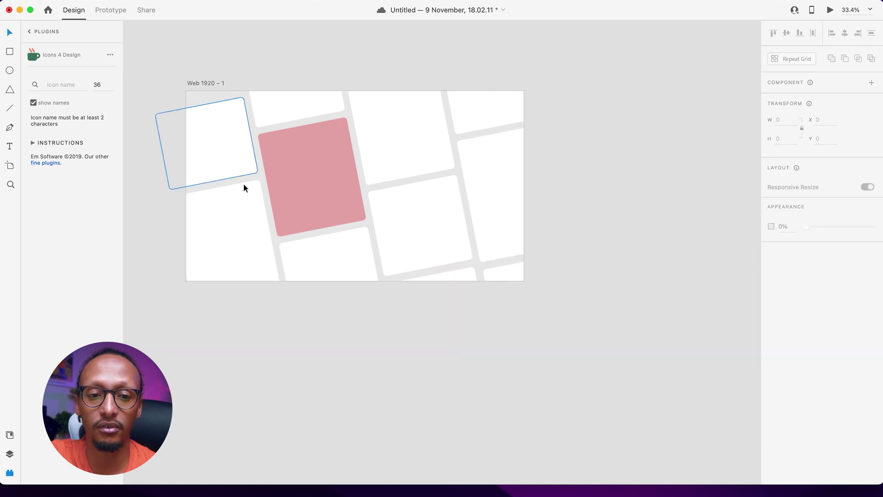
{"action": "left_click", "coordinate": [238, 280]}
{"action": "left_click_drag", "start_coordinate": [193, 71], "coordinate": [194, 70]}
{"action": "left_click", "coordinate": [211, 363]}
- Change the pink card's fill to white #FFFFFF and bring the card to the front
{"action": "scroll", "coordinate": [299, 243], "scroll_direction": "up", "scroll_amount": 3}
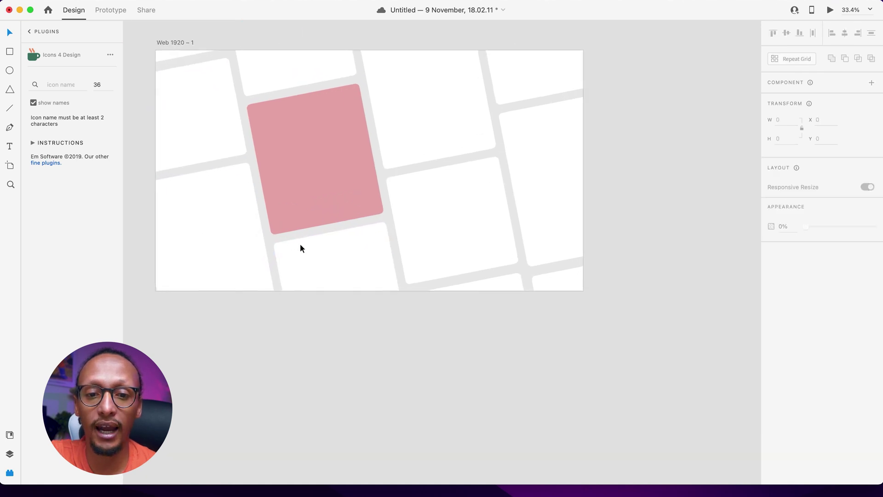
{"action": "double_click", "coordinate": [315, 154]}
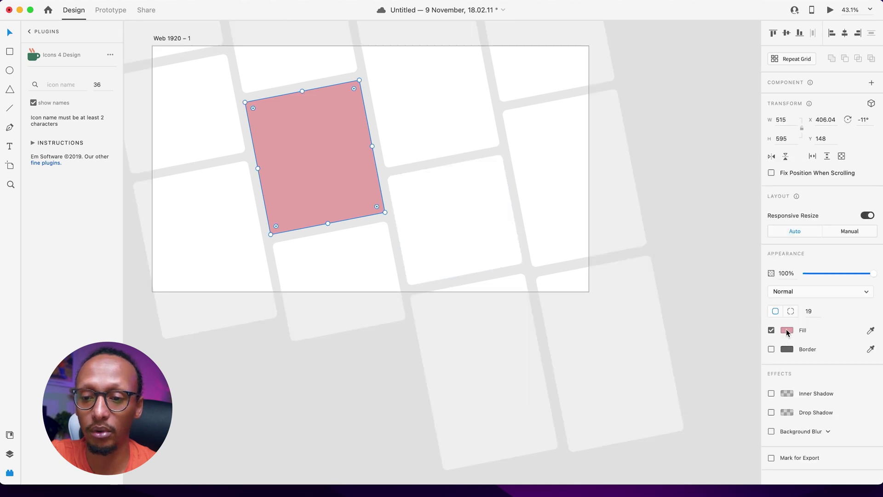
{"action": "left_click", "coordinate": [786, 331]}
{"action": "left_click_drag", "start_coordinate": [688, 294], "coordinate": [576, 230]}
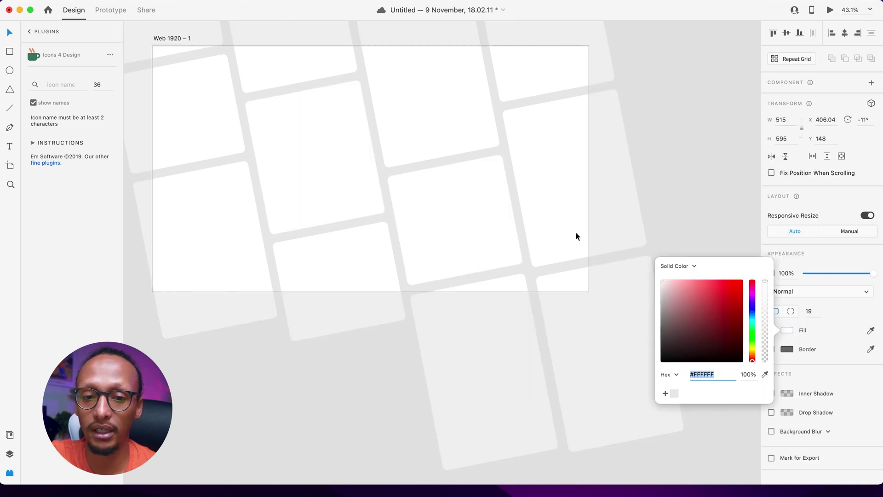
{"action": "left_click", "coordinate": [815, 359]}
{"action": "right_click", "coordinate": [323, 146]}
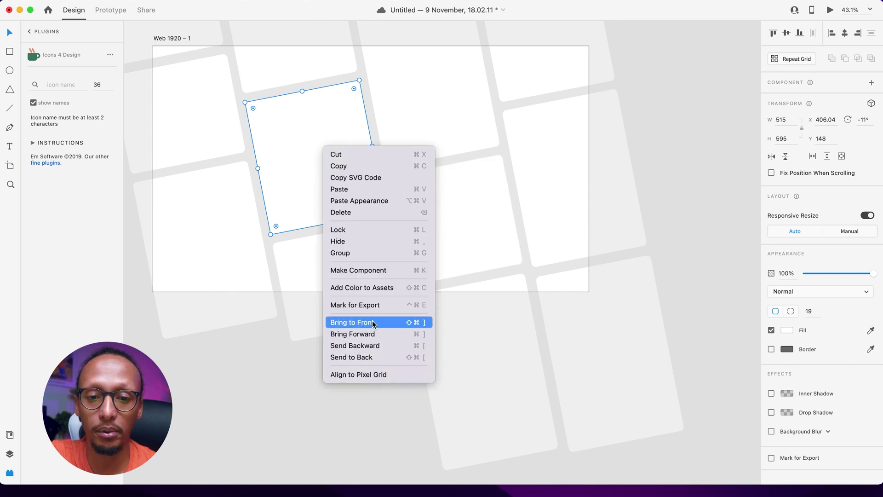
{"action": "left_click", "coordinate": [370, 322]}
- Add a drop shadow with a blur of 70 to the front card
{"action": "left_click", "coordinate": [772, 412]}
{"action": "type", "text": "16"}
{"action": "key", "text": "Return"}
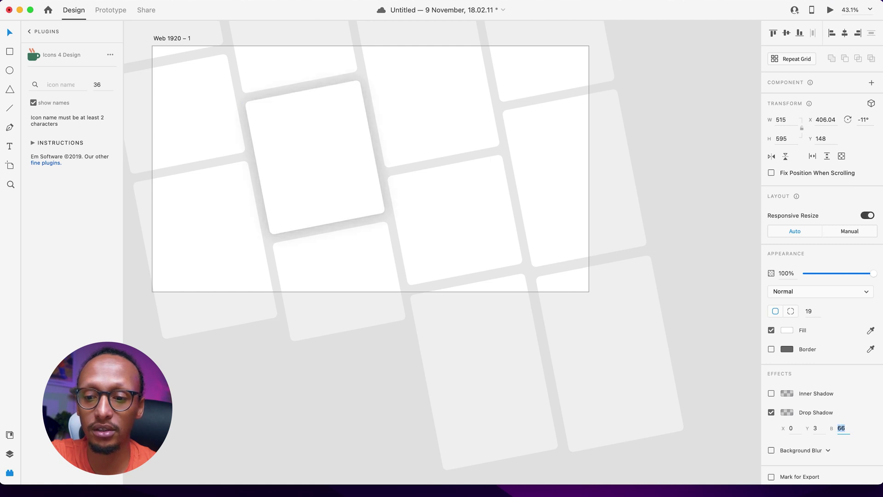
{"action": "key", "text": "Up"}
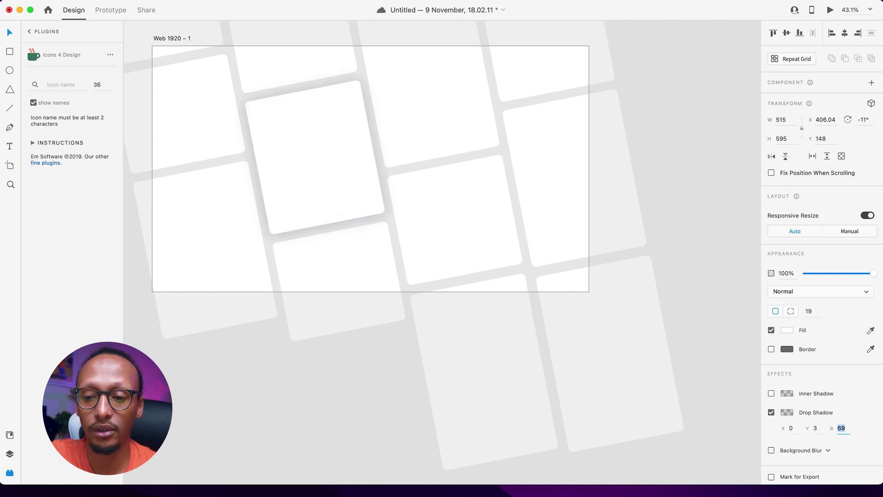
- Set the front card's drop shadow Y offset to 76 and open its shadow colour settings
{"action": "left_click", "coordinate": [821, 428]}
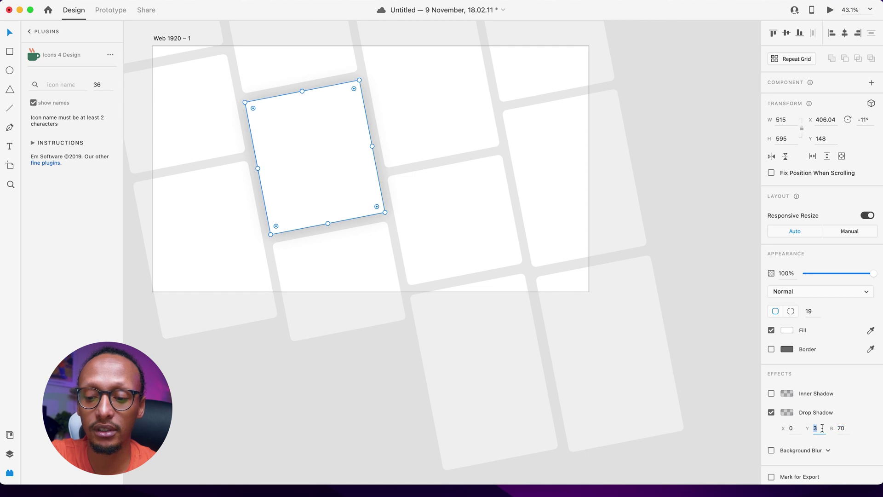
{"action": "key", "text": "Up"}
{"action": "key", "text": "Up"}
{"action": "key", "text": "Up"}
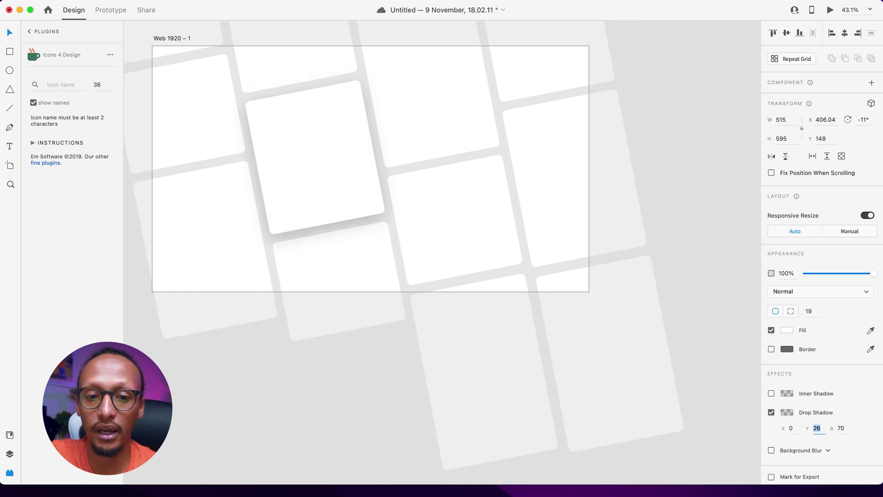
{"action": "key", "text": "shift+Up"}
{"action": "key", "text": "shift+Up"}
{"action": "key", "text": "shift+Up"}
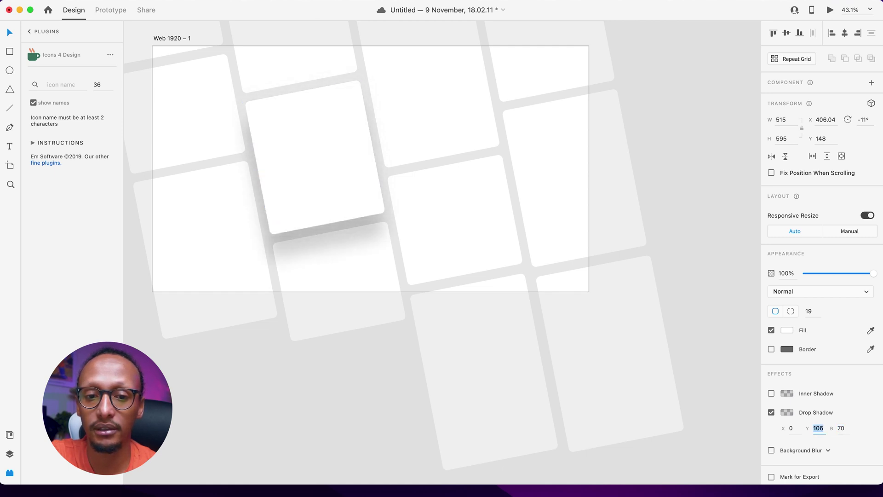
{"action": "left_click", "coordinate": [787, 413]}
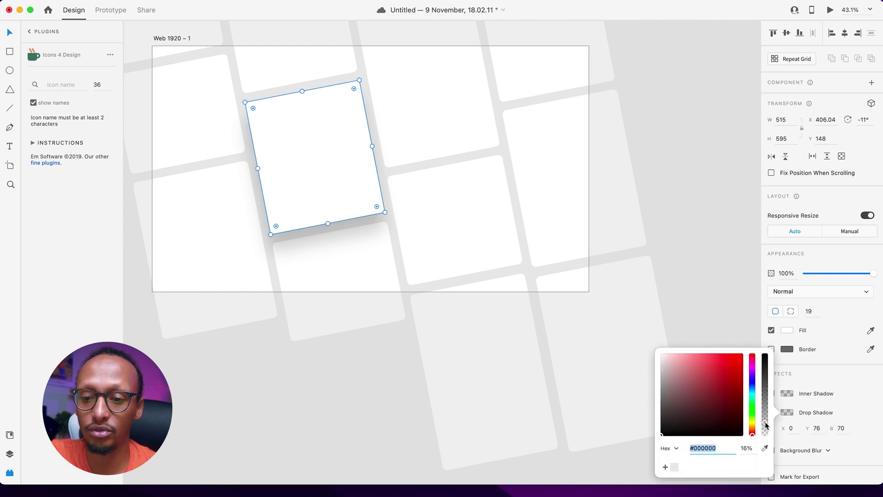
{"action": "left_click", "coordinate": [346, 405]}
- Add a drop shadow with a blur of 26 to the lower-left, upper-right and third-column lower cards together
{"action": "scroll", "coordinate": [335, 341], "scroll_direction": "up", "scroll_amount": 2}
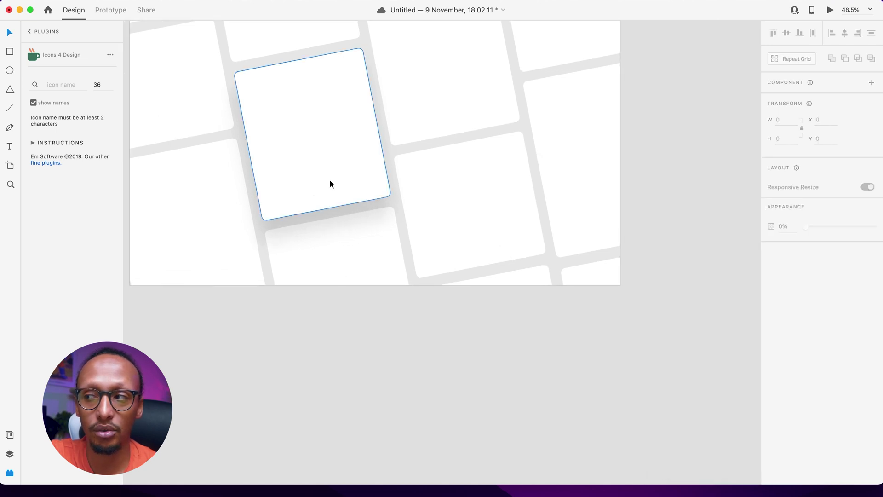
{"action": "left_click", "coordinate": [537, 42]}
{"action": "left_click", "coordinate": [459, 189]}
{"action": "left_click", "coordinate": [564, 56], "text": "shift"}
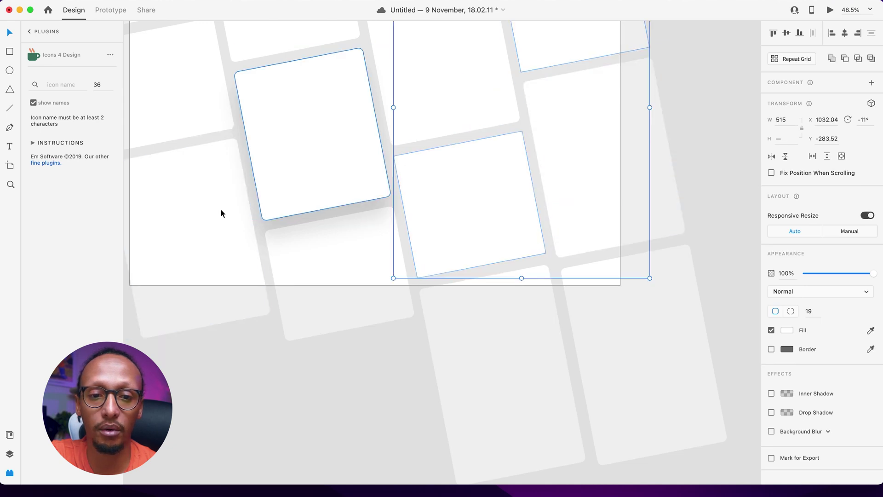
{"action": "left_click", "coordinate": [162, 237], "text": "shift"}
{"action": "left_click", "coordinate": [771, 413]}
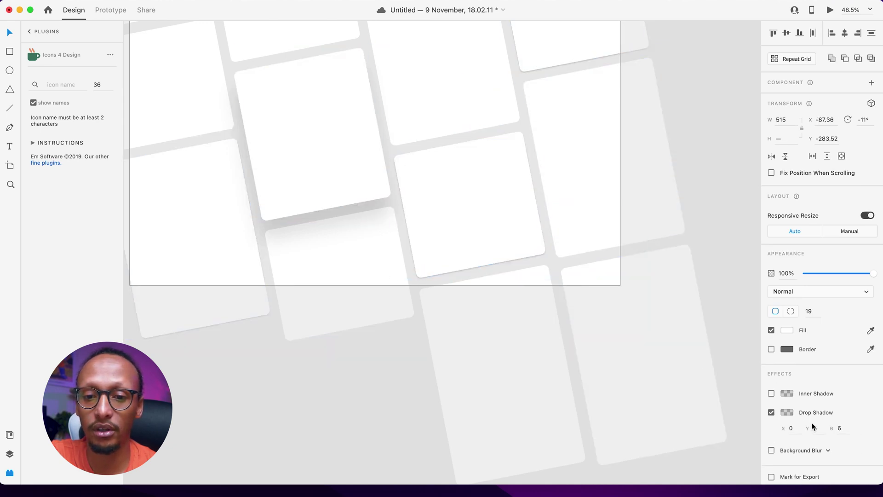
{"action": "type", "text": "36"}
{"action": "key", "text": "Return"}
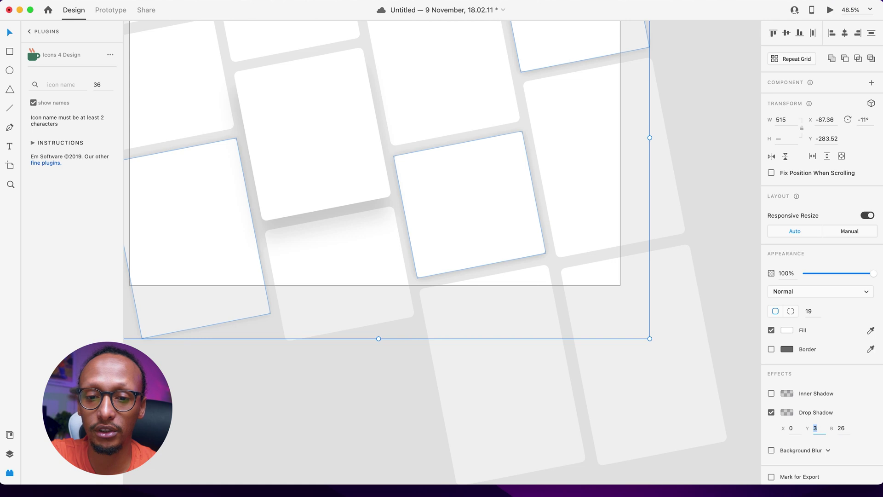
- Set the drop shadow's Y offset to 43 for the three selected cards
{"action": "key", "text": "shift+Up"}
{"action": "key", "text": "shift+Up"}
{"action": "key", "text": "shift+Up"}
{"action": "key", "text": "shift+Up"}
{"action": "key", "text": "shift+Up"}
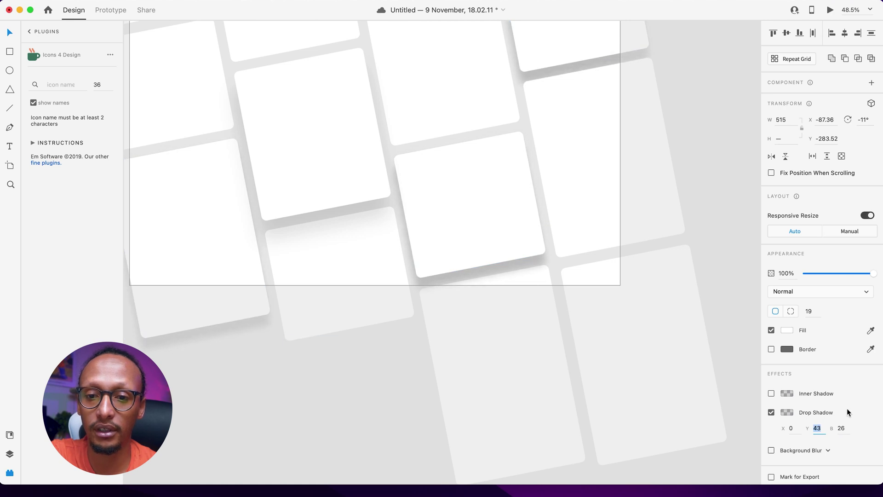
- Lower the three cards' black shadow opacity to 4% and view the whole artboard
{"action": "left_click", "coordinate": [787, 413]}
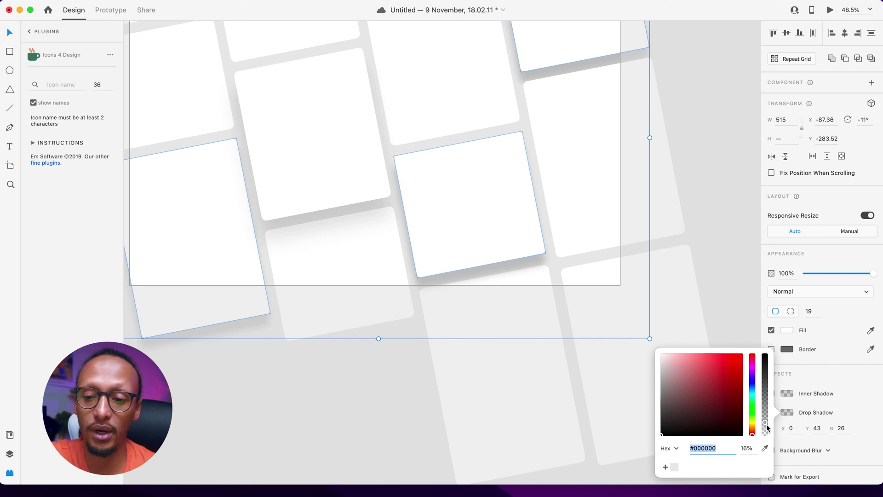
{"action": "mouse_move", "coordinate": [765, 424]}
{"action": "left_mouse_down"}
{"action": "mouse_move", "coordinate": [768, 453]}
{"action": "mouse_move", "coordinate": [767, 431]}
{"action": "left_mouse_up"}
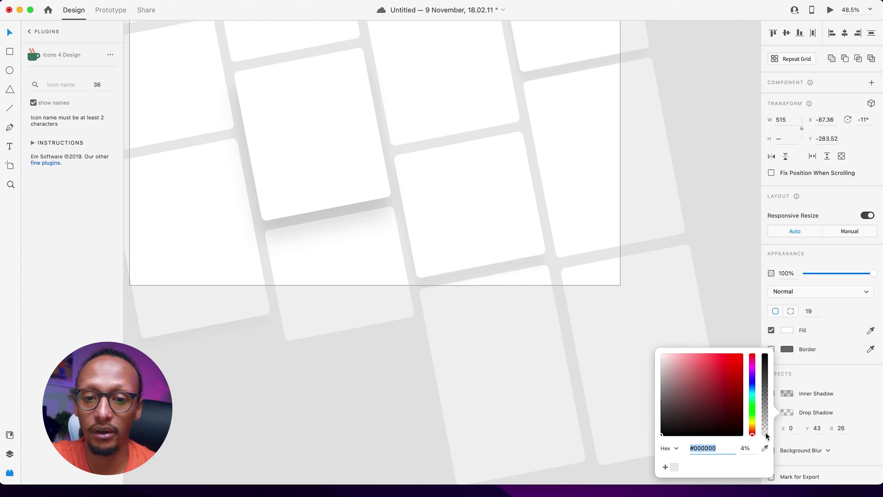
{"action": "left_click", "coordinate": [373, 430]}
{"action": "scroll", "coordinate": [371, 427], "scroll_direction": "up", "scroll_amount": 4}
{"action": "scroll", "coordinate": [370, 428], "scroll_direction": "left", "scroll_amount": 2}
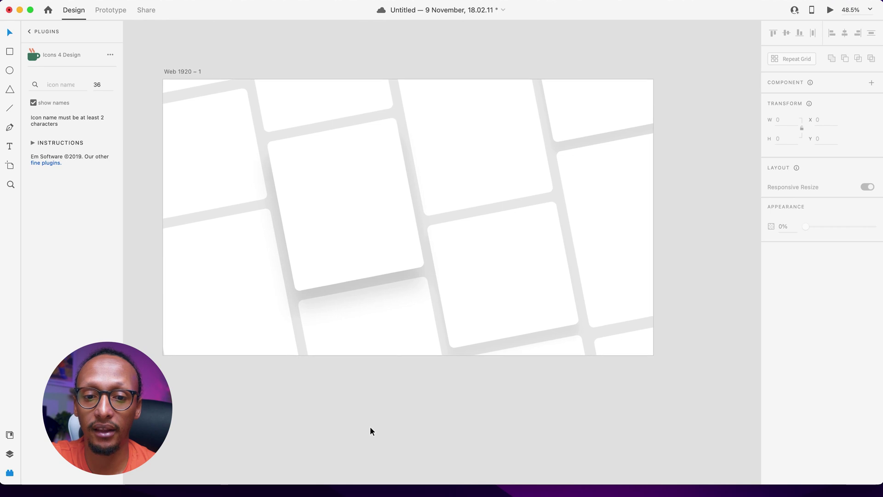
{"action": "left_click", "coordinate": [341, 256]}
{"action": "left_click", "coordinate": [313, 449]}
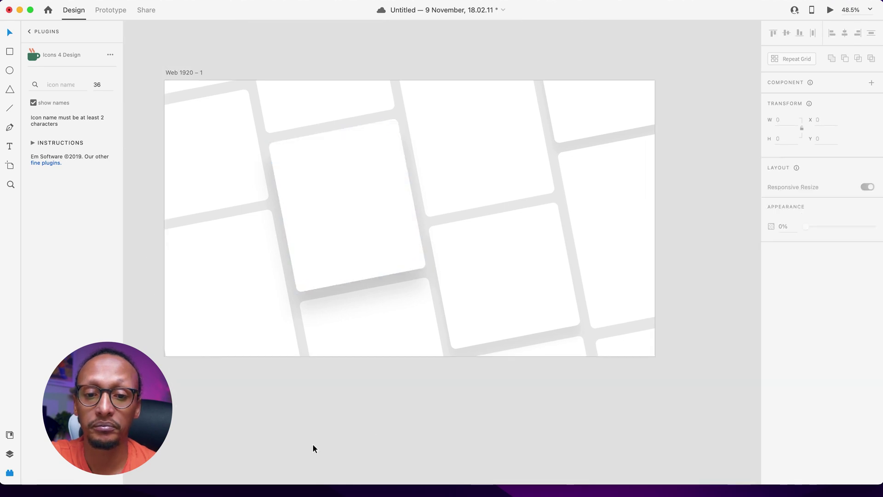